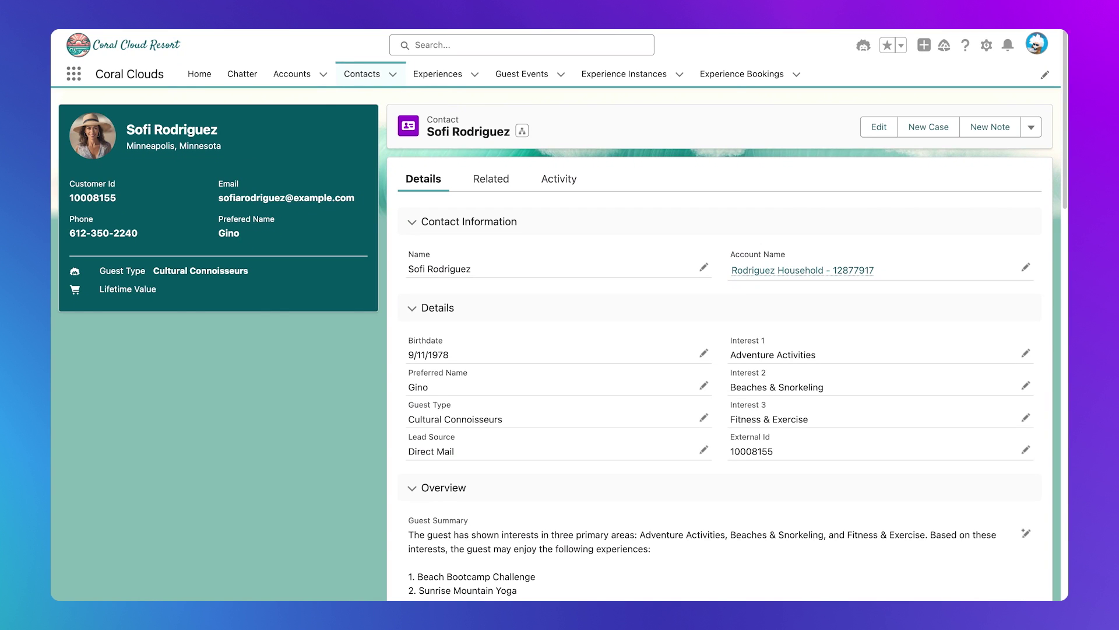
# Find Einstein Studio through the App Launcher search 'Einstein' and show its Foundation Models list
pyautogui.click(74, 75)
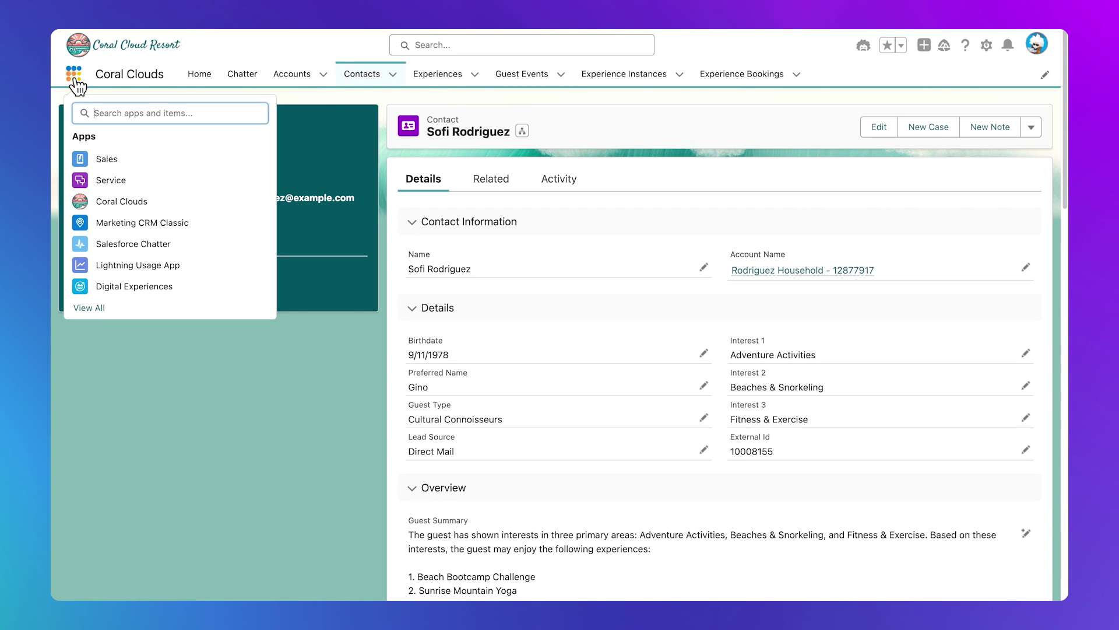
pyautogui.write('Einstein')
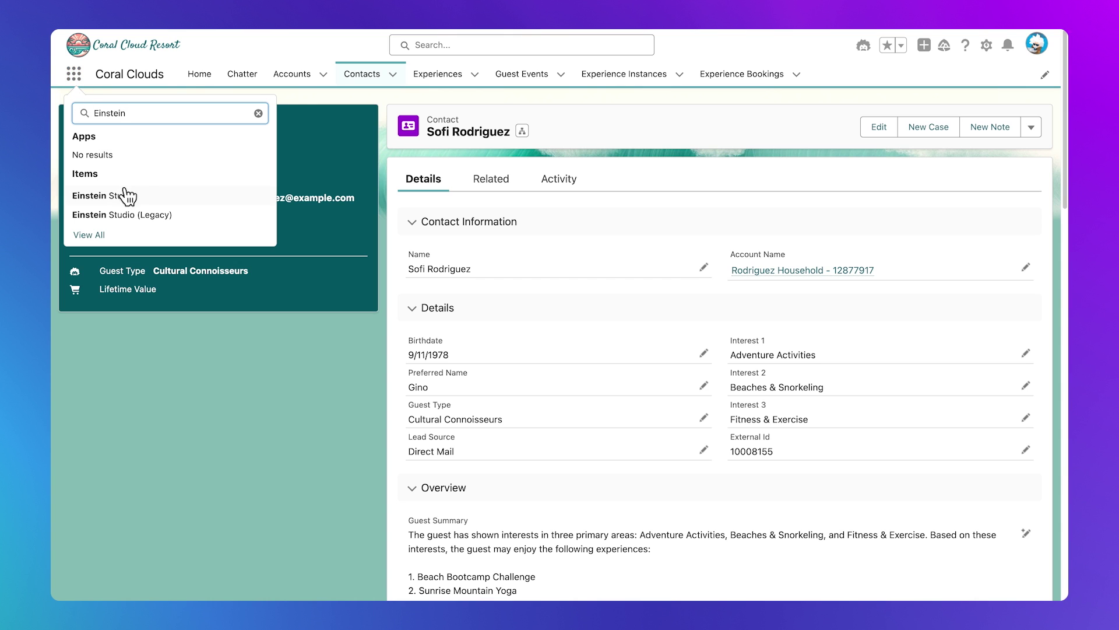
pyautogui.click(103, 196)
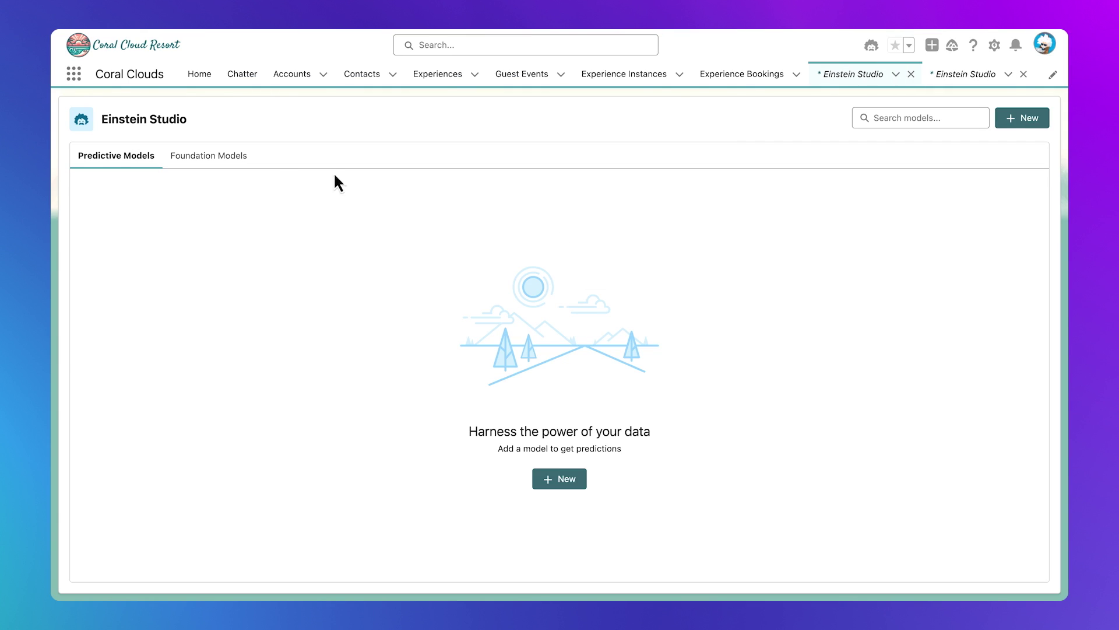
pyautogui.click(241, 168)
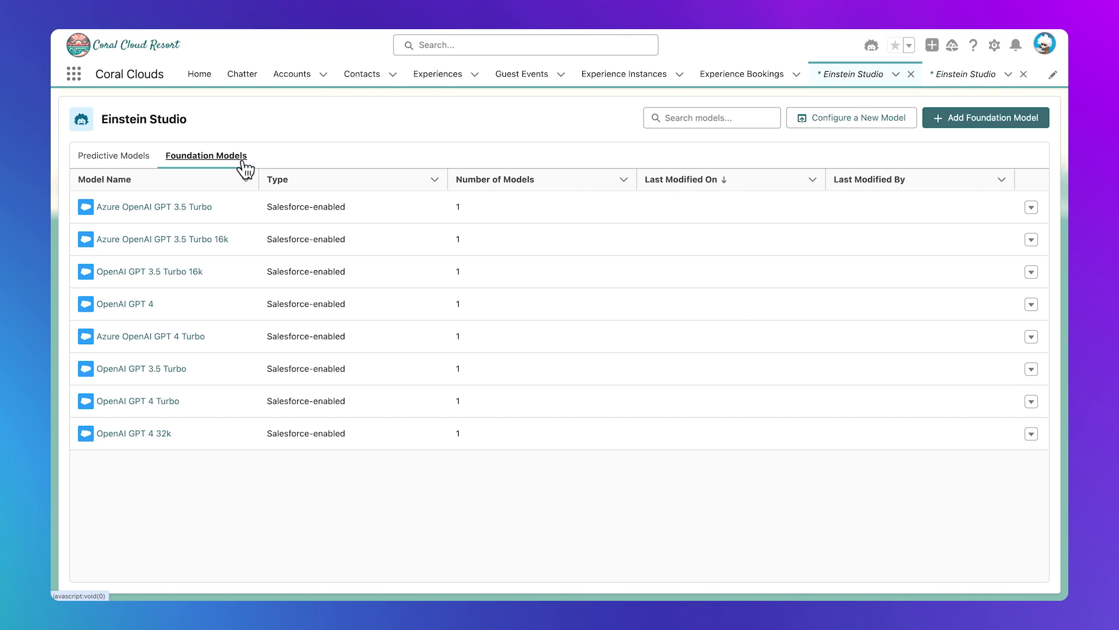
# Start adding a foundation model with Connect an OpenAI model and continue to details
pyautogui.click(962, 124)
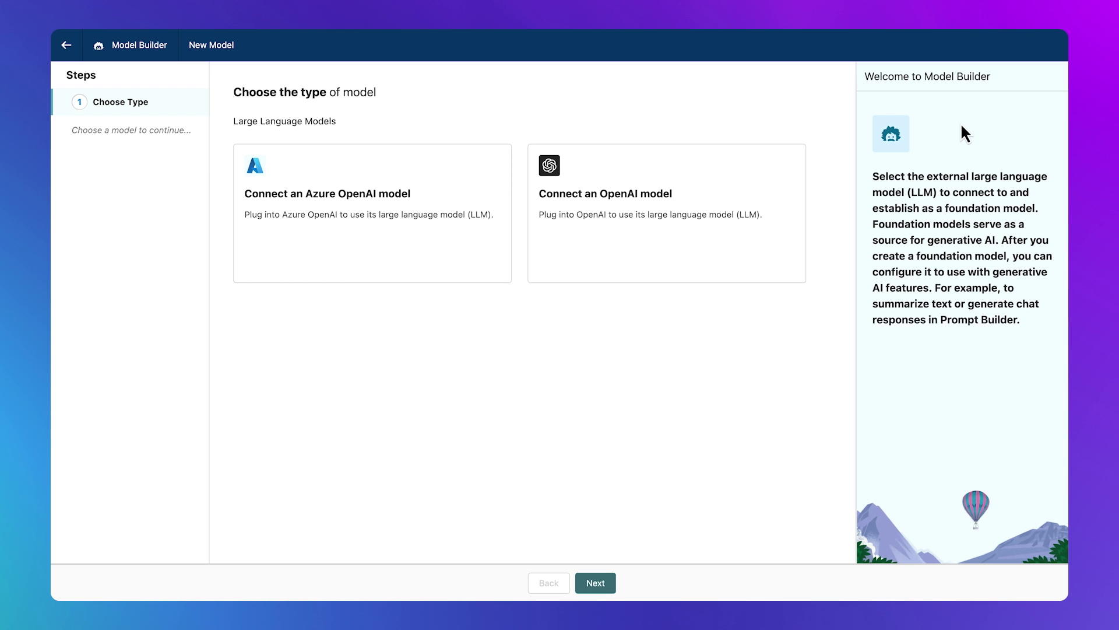
pyautogui.click(698, 247)
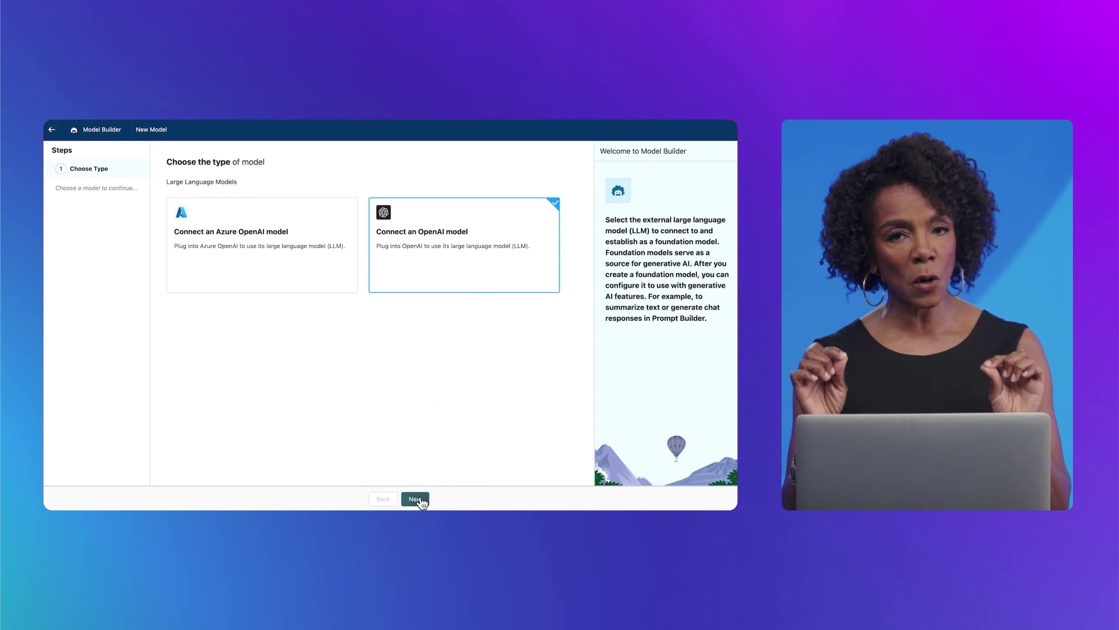
pyautogui.click(416, 499)
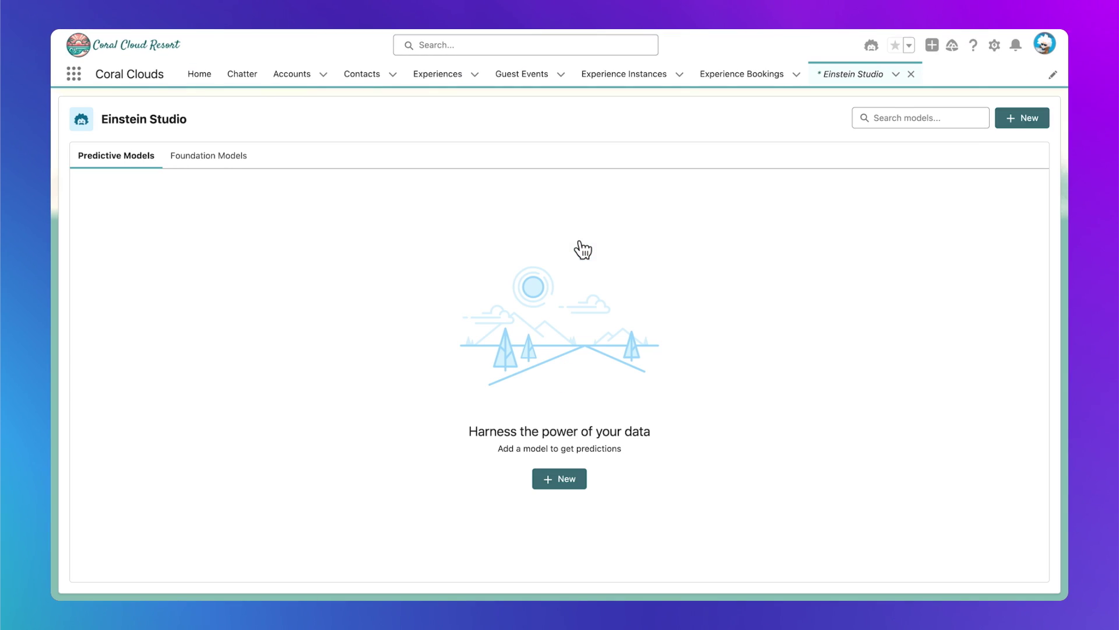
# From Foundation Models, open the Model Playground to configure a new model and focus the prompt
pyautogui.click(235, 165)
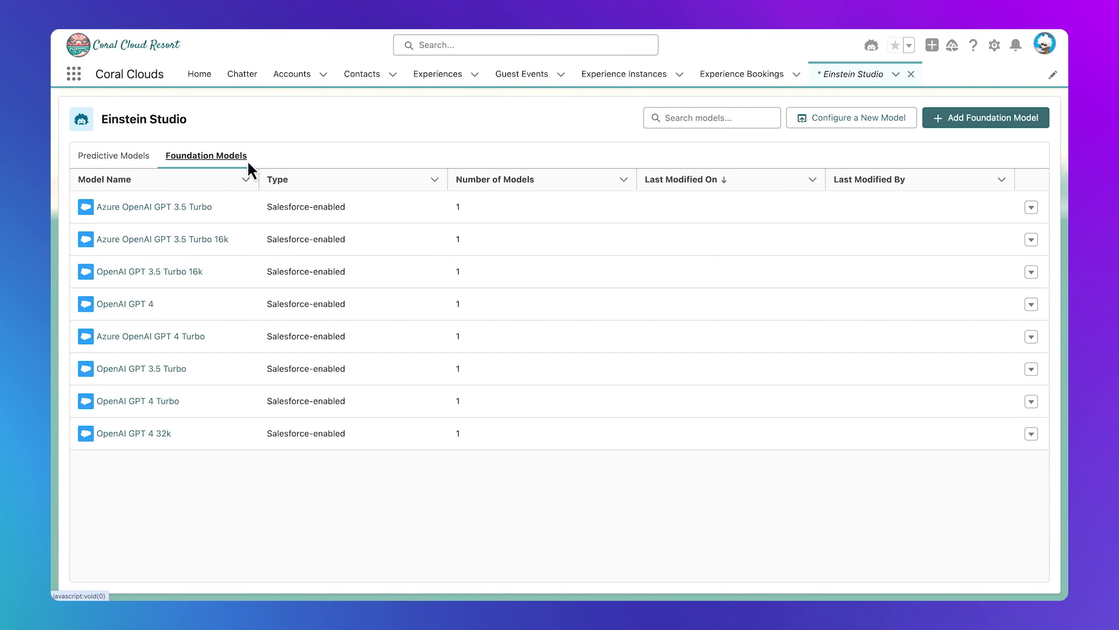
pyautogui.click(837, 133)
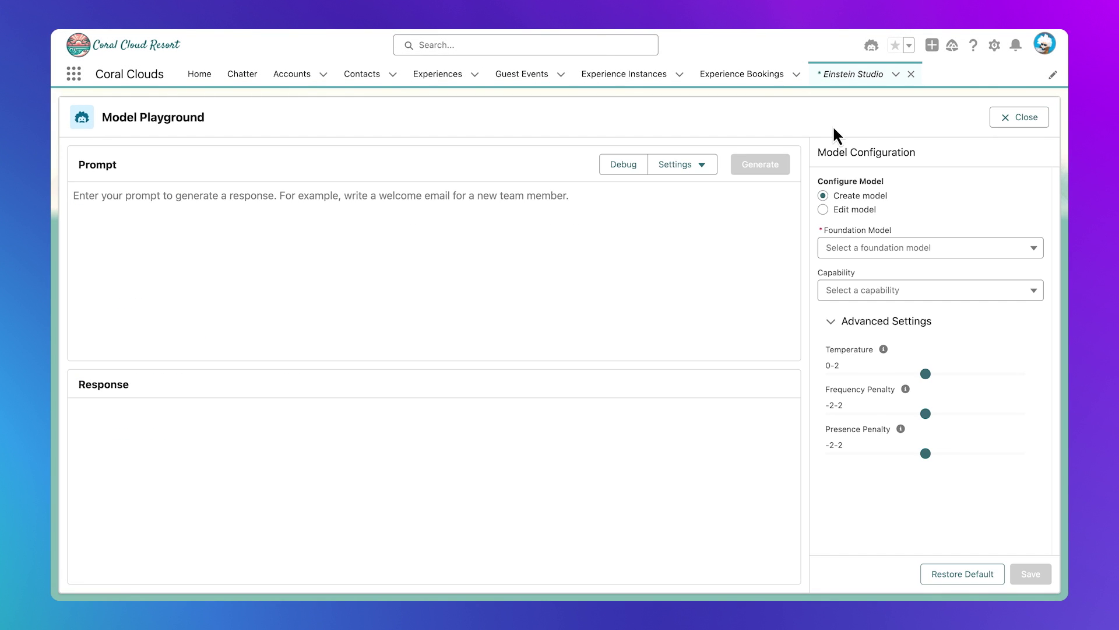
pyautogui.click(581, 197)
# With OpenAI GPT 4, generate a haiku about Coral Cloud Resort, customer data and Salesforce
pyautogui.write('write me a haiku about coral')
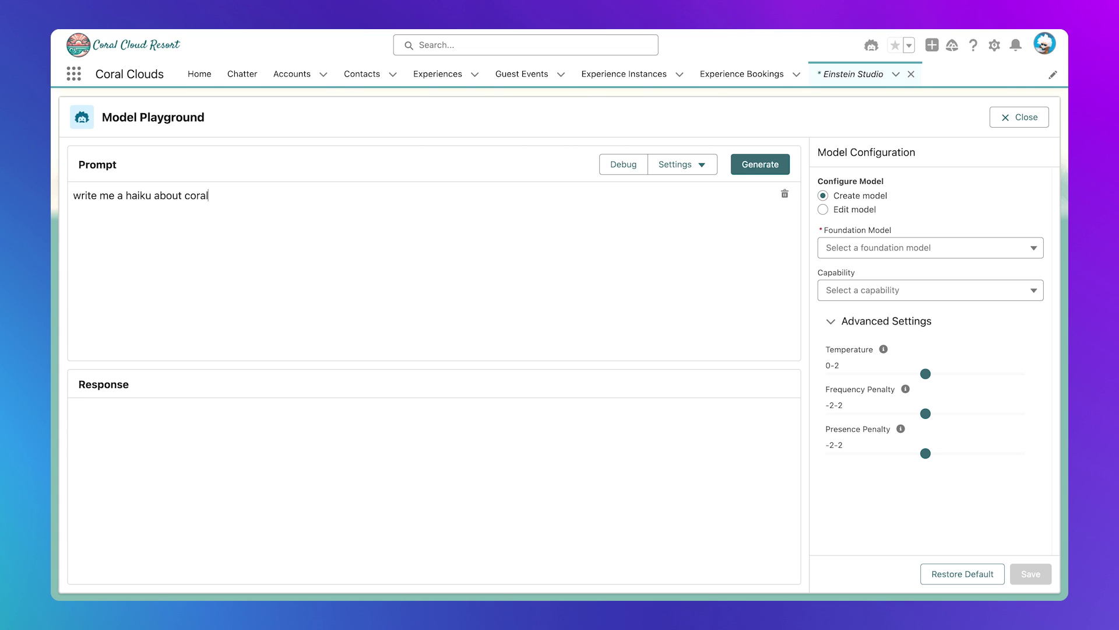
pyautogui.write(' cloud resort and customer data and salesforce')
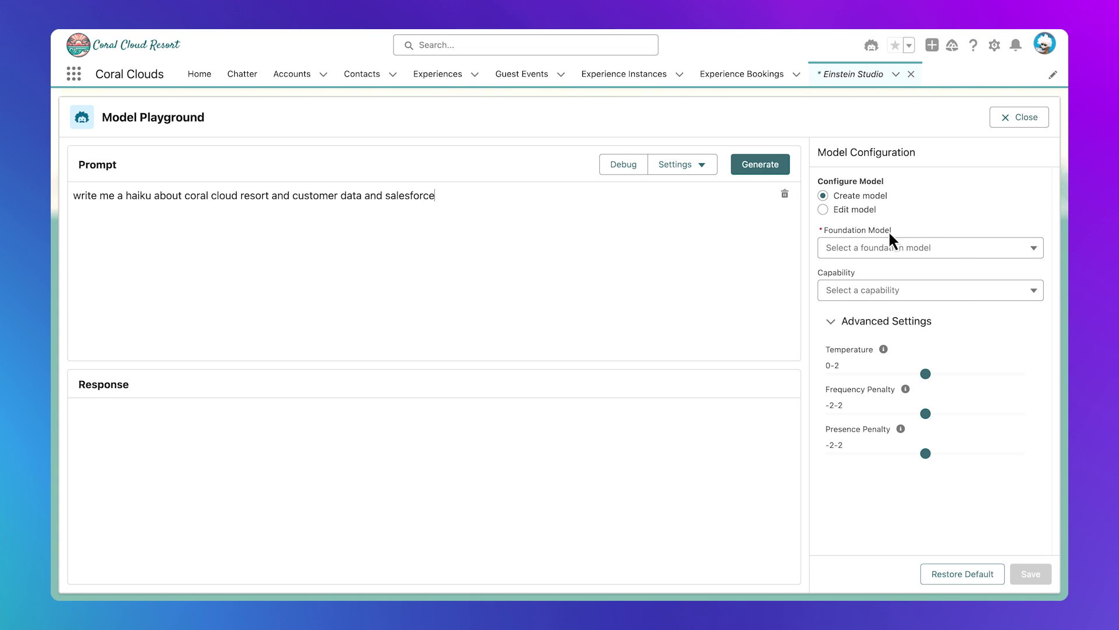
pyautogui.click(959, 248)
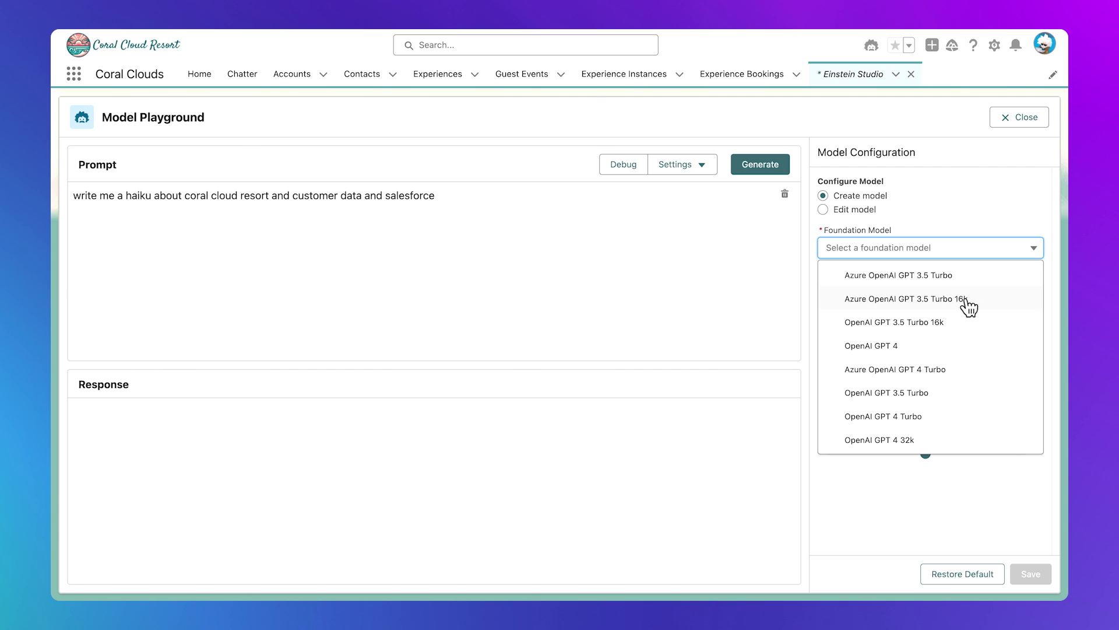
pyautogui.click(966, 346)
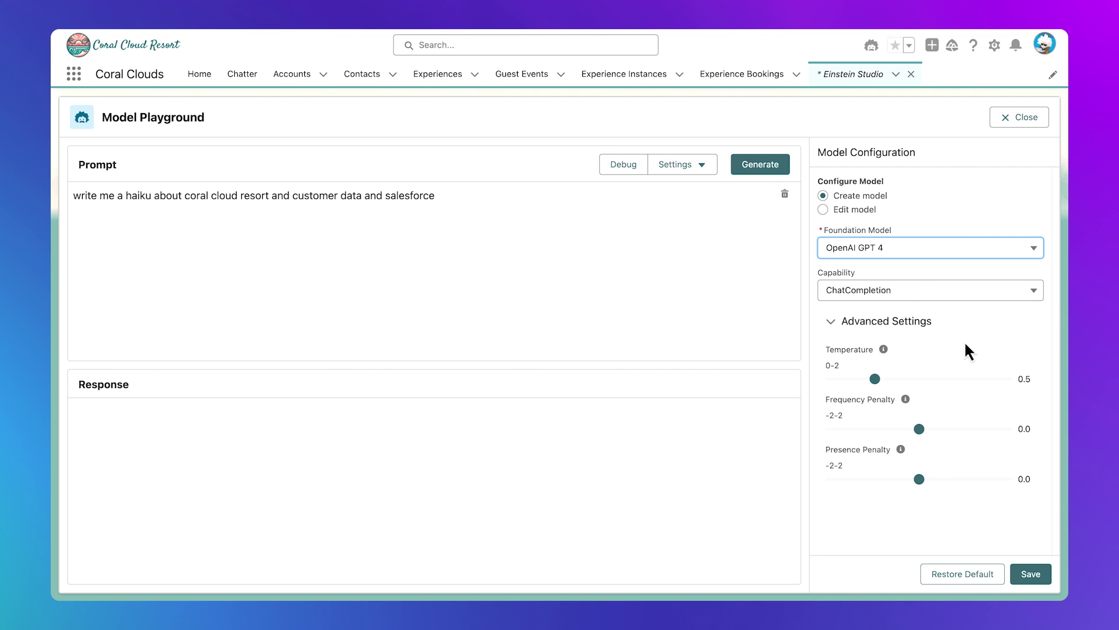
pyautogui.click(761, 175)
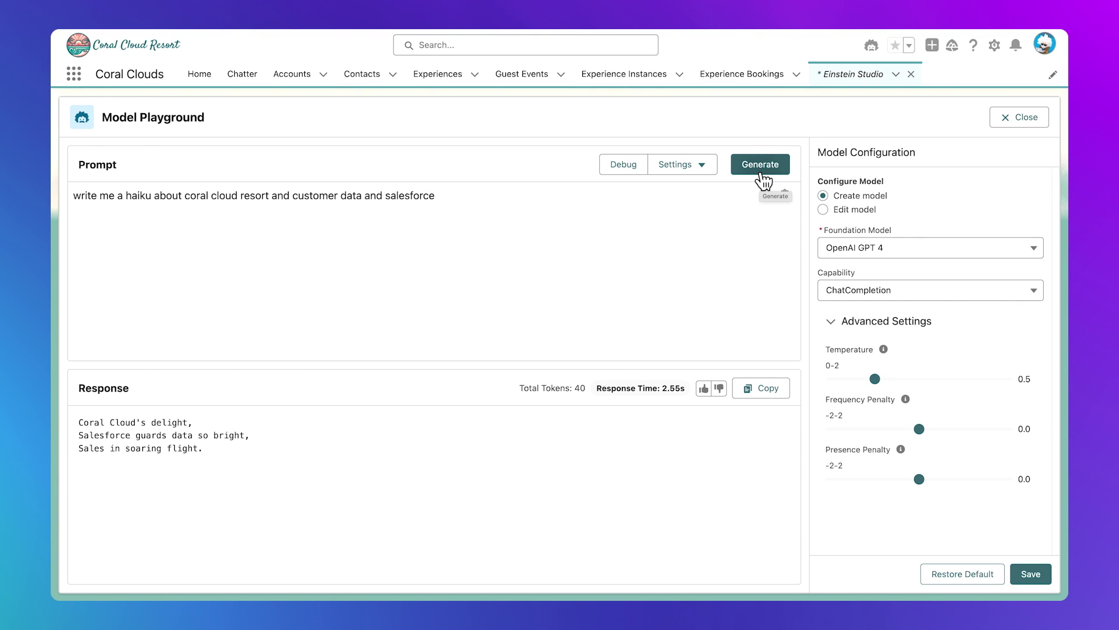
pyautogui.tripleClick(571, 203)
# Generate a trust-layer tanka with presence penalty 0.5, then start saving it as a new model
pyautogui.write('write a ')
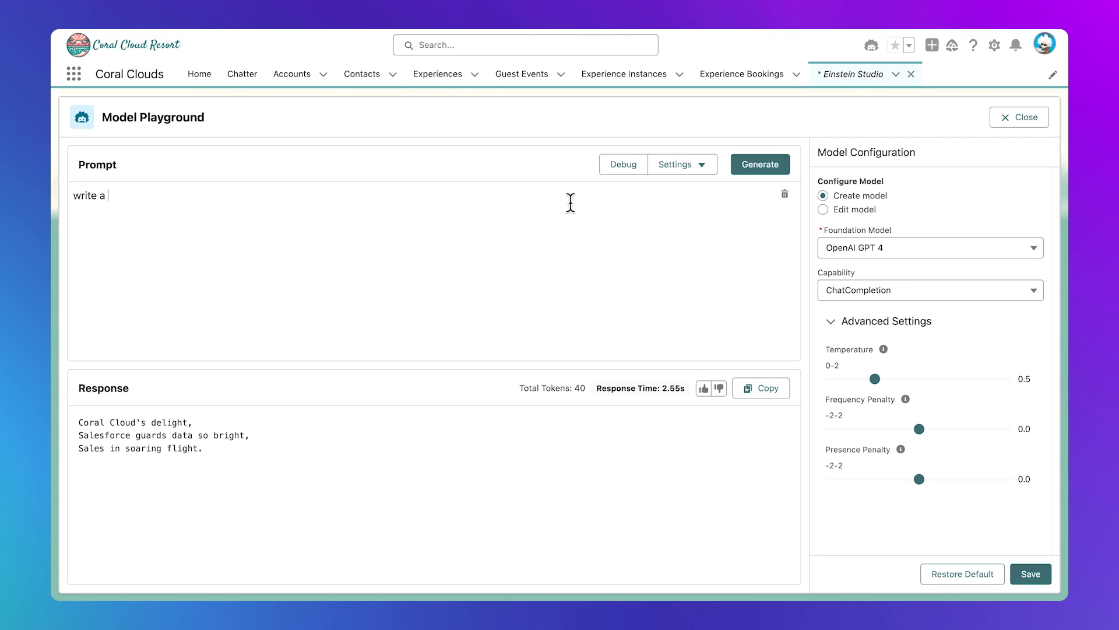
pyautogui.write('tanka about salesforce')
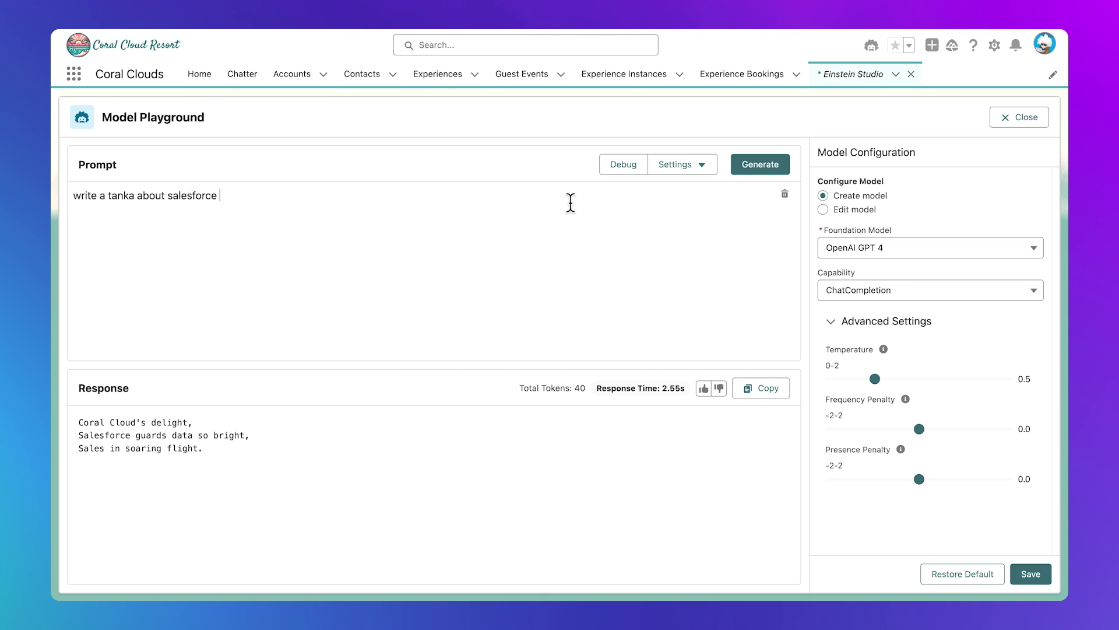
pyautogui.write(' protecting customer dat')
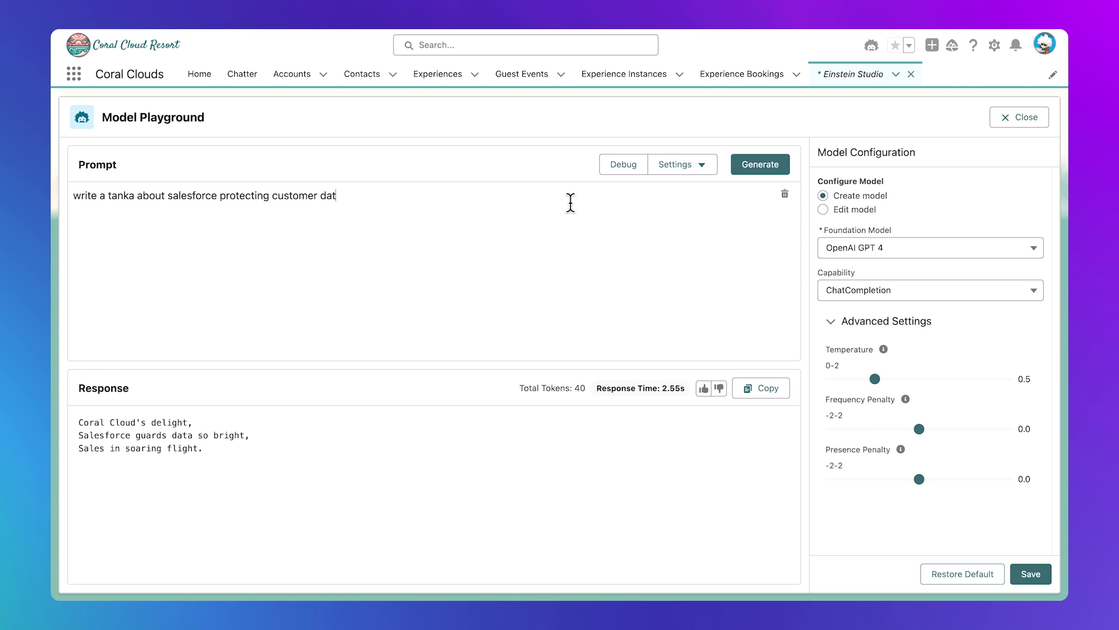
pyautogui.write('a with the trust layer')
pyautogui.moveTo(920, 479); pyautogui.dragTo(942, 479)
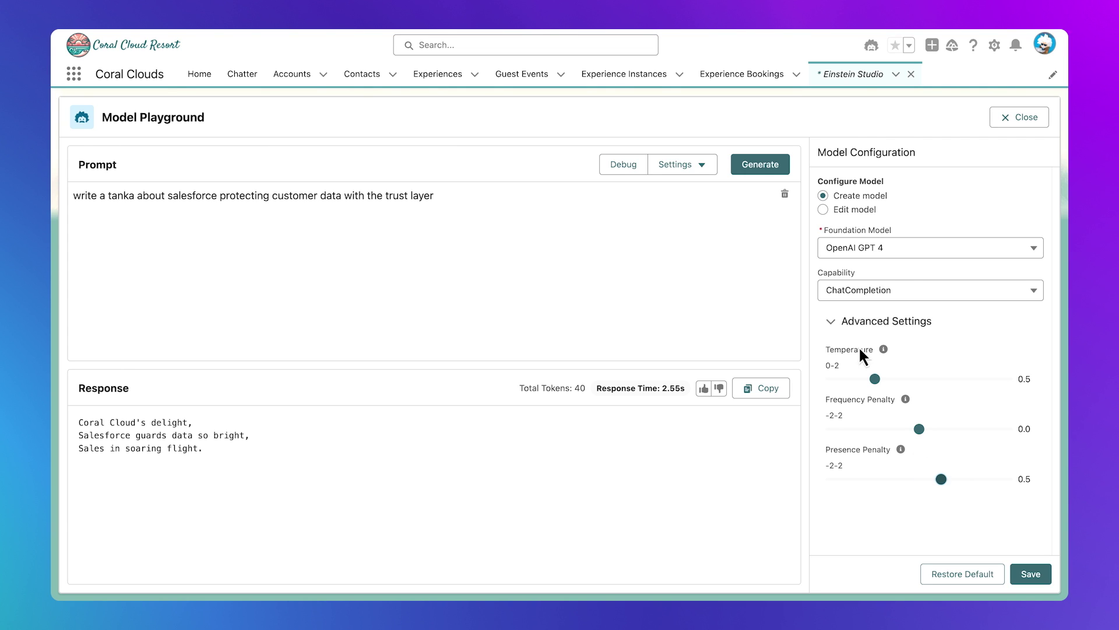
pyautogui.click(764, 169)
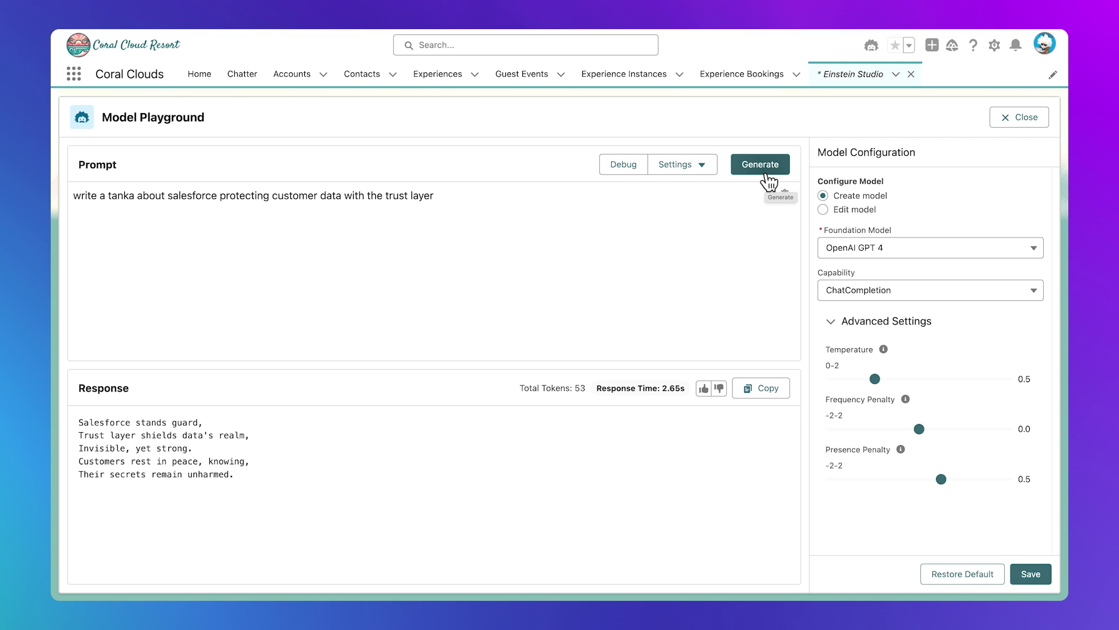
pyautogui.click(1029, 579)
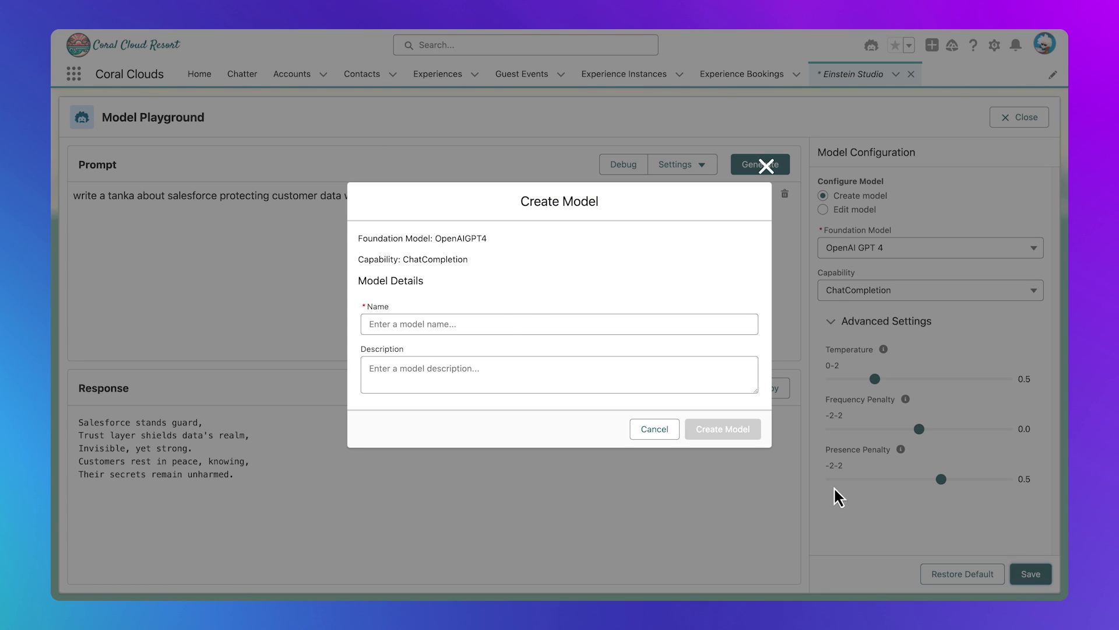
pyautogui.click(508, 324)
# Create the model named 'Coral Clouds Variation' and close the Model Playground
pyautogui.write('Coral Clouds Variation')
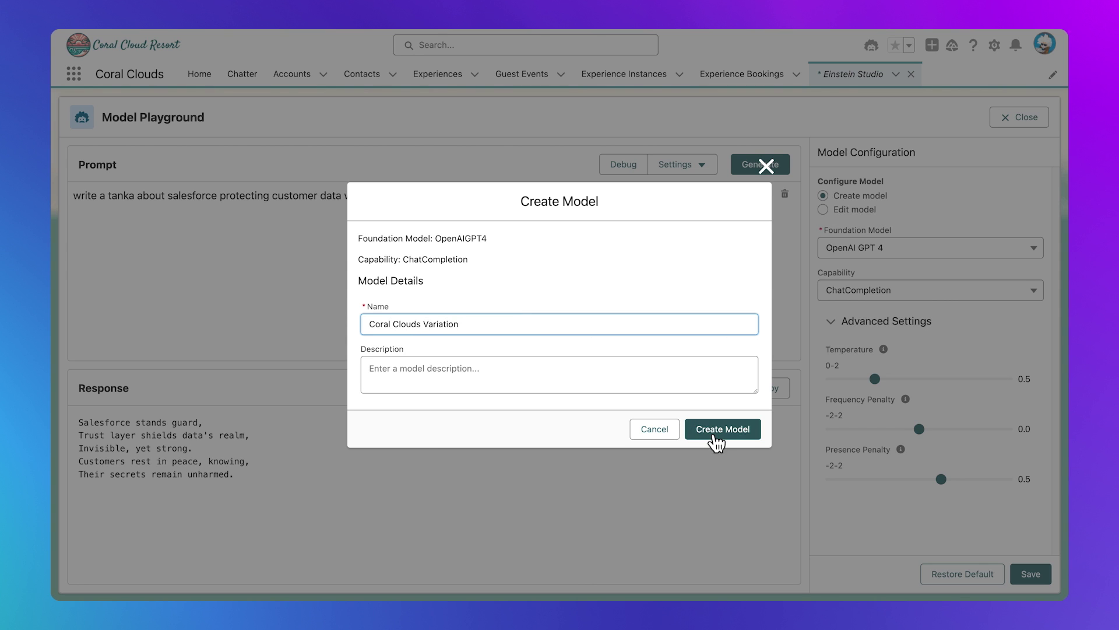
pyautogui.click(713, 437)
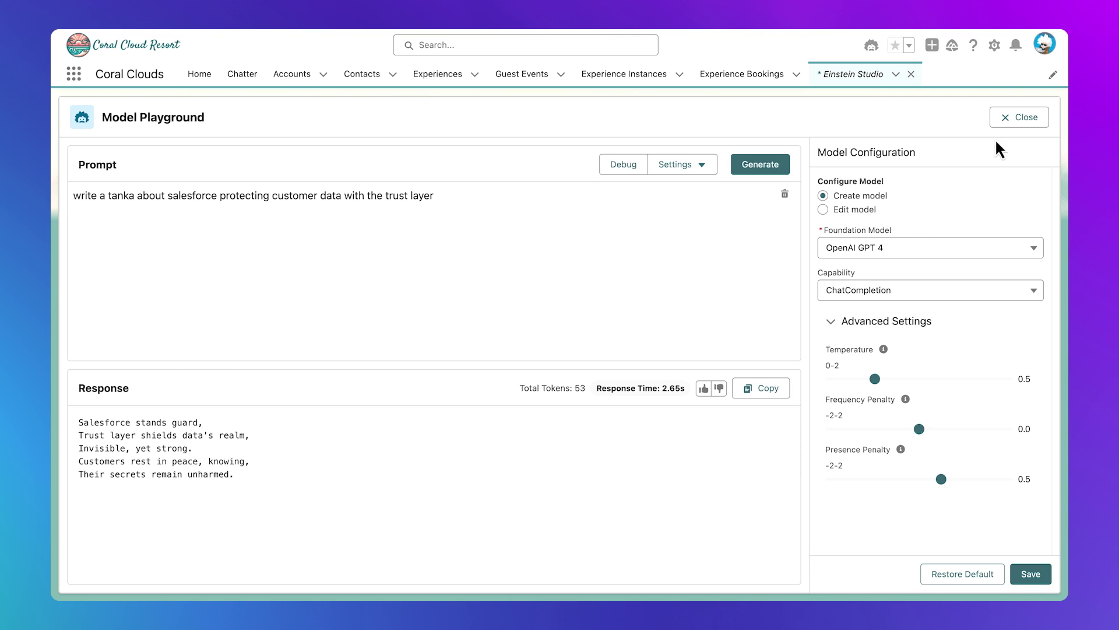
pyautogui.click(1017, 117)
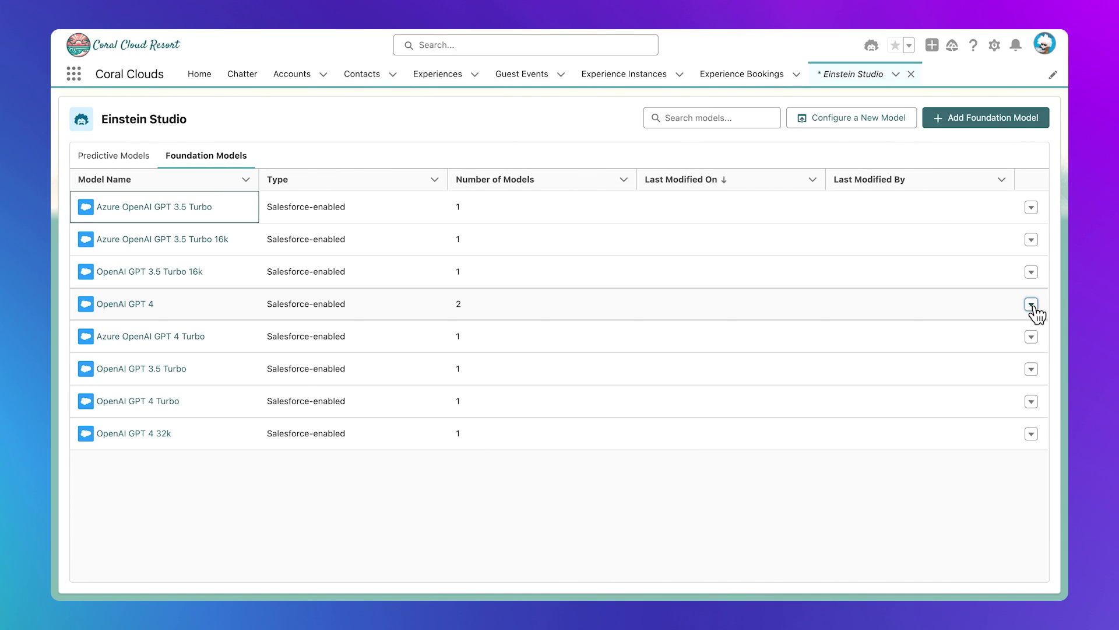
# View OpenAI GPT 4's Configured Models and open the Coral Clouds Variation row's options
pyautogui.click(1033, 306)
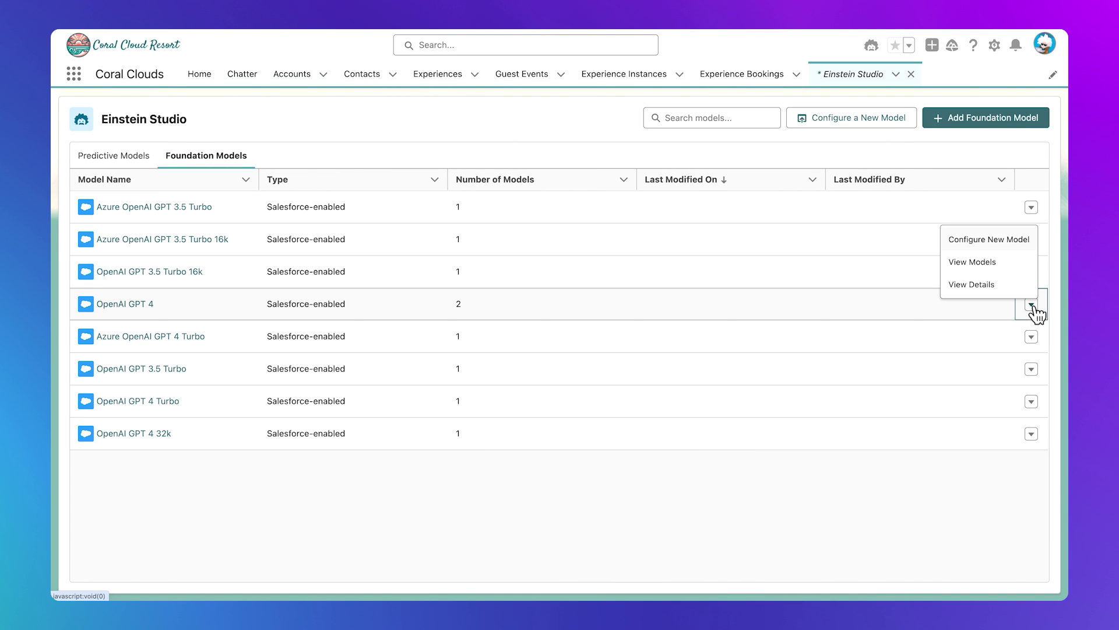
pyautogui.click(1009, 266)
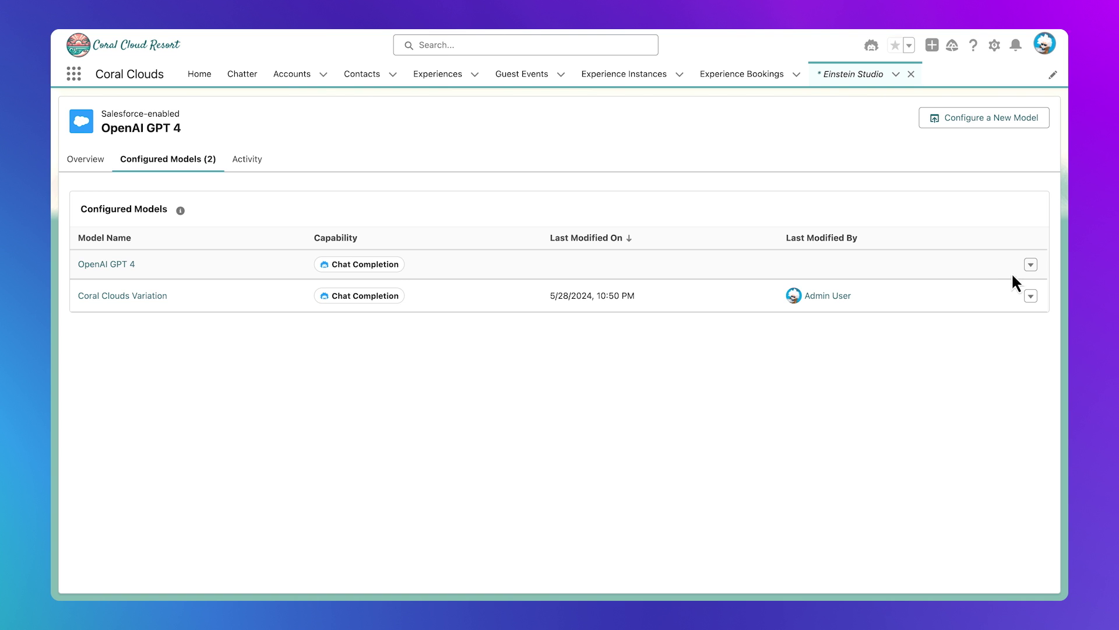
pyautogui.click(1031, 297)
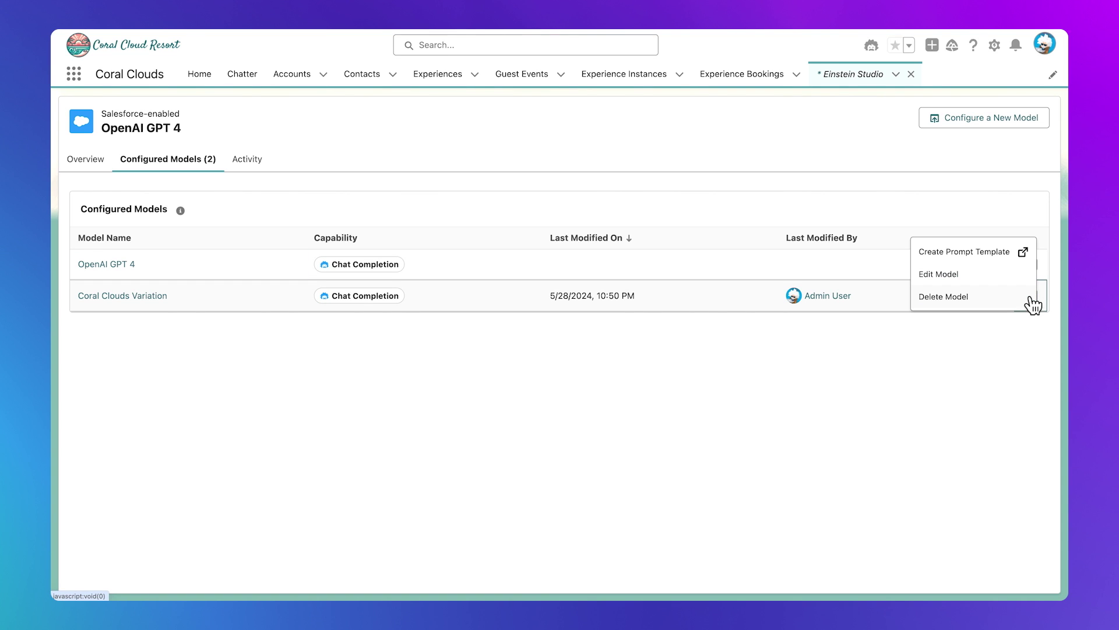